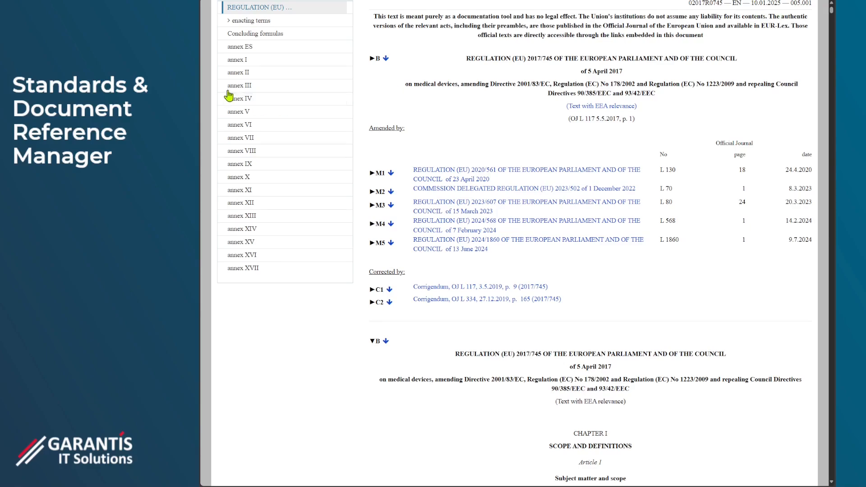
- Copy the full text of section 15.1 from Annex I of Regulation (EU) 2017/745
click(238, 63)
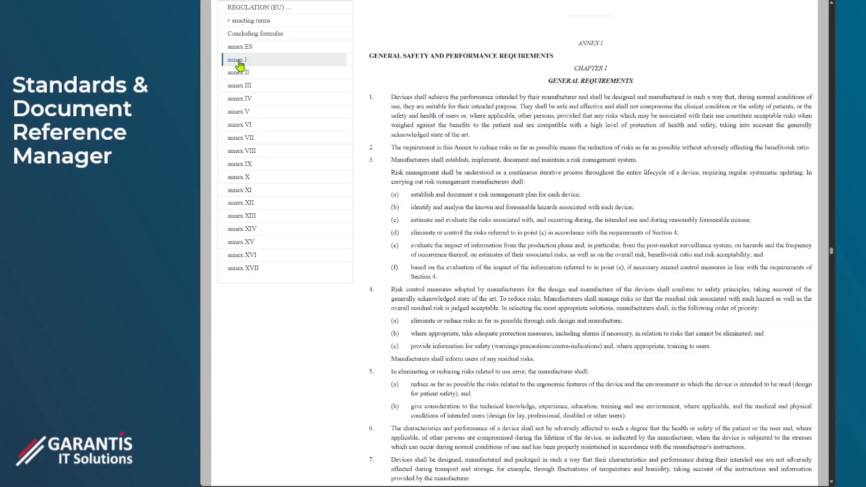
scroll(538, 278, down, 12)
scroll(511, 310, down, 15)
scroll(488, 326, down, 9)
drag(456, 308, 413, 285)
key(ctrl+c)
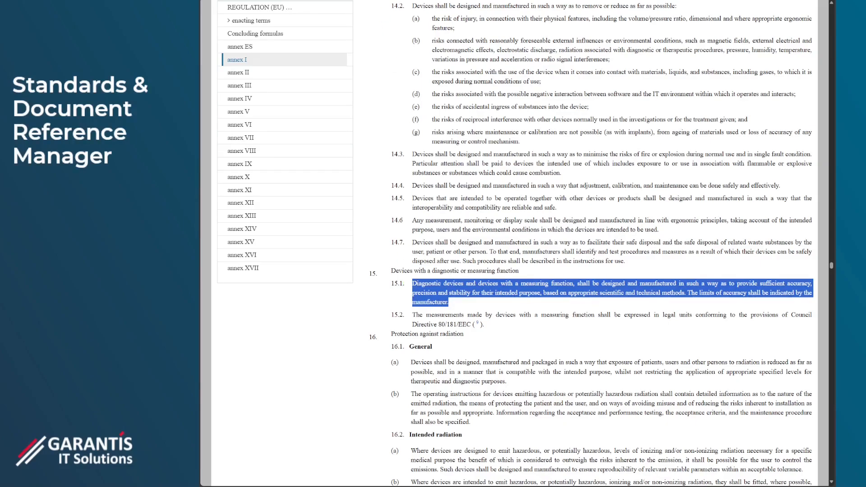
- Back in Polarion's Insert Reference form, paste the copied text as the description and set sub-part 15.1. and clause Annex I
key(ctrl+Tab)
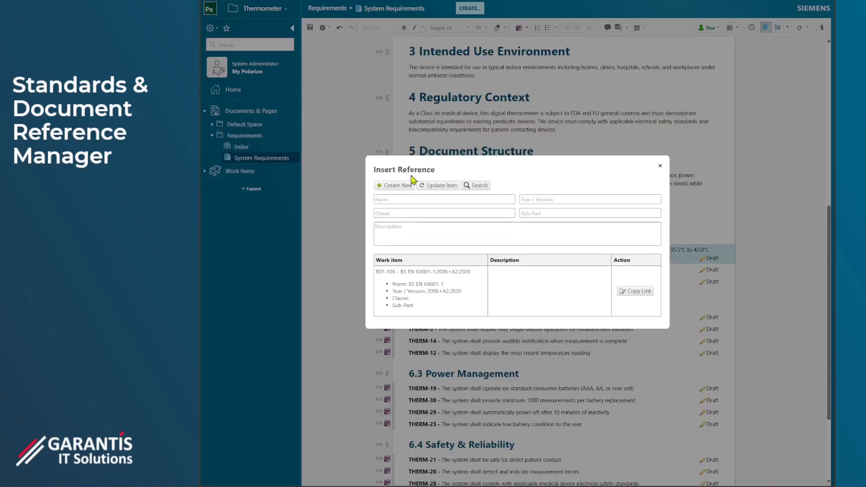
click(426, 232)
key(ctrl+v)
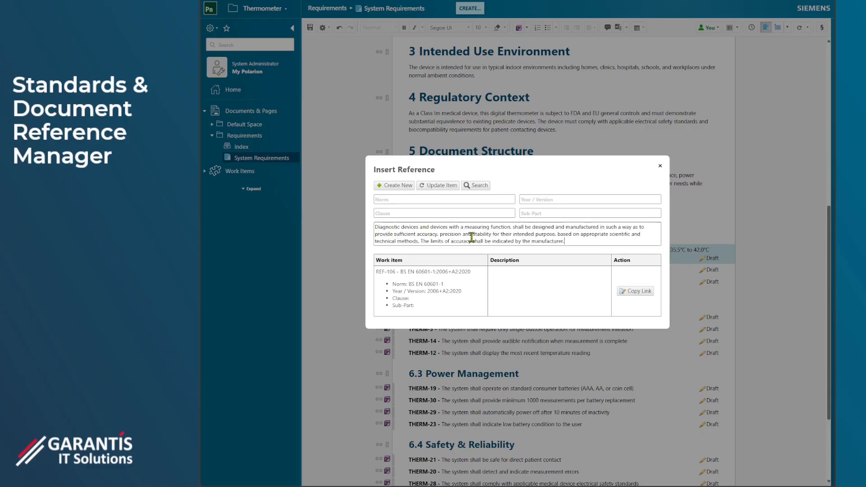
click(547, 214)
click(462, 212)
text(Annex I)
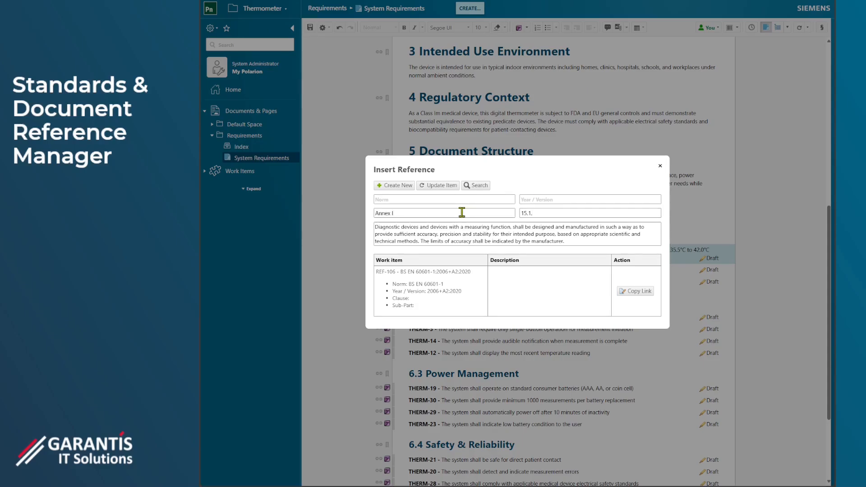
- Set the reference's name to EU 02017/0745 and its version to 10.1.2025, and create it as a new item
click(449, 200)
text(EU 02017/0745)
key(Tab)
click(390, 190)
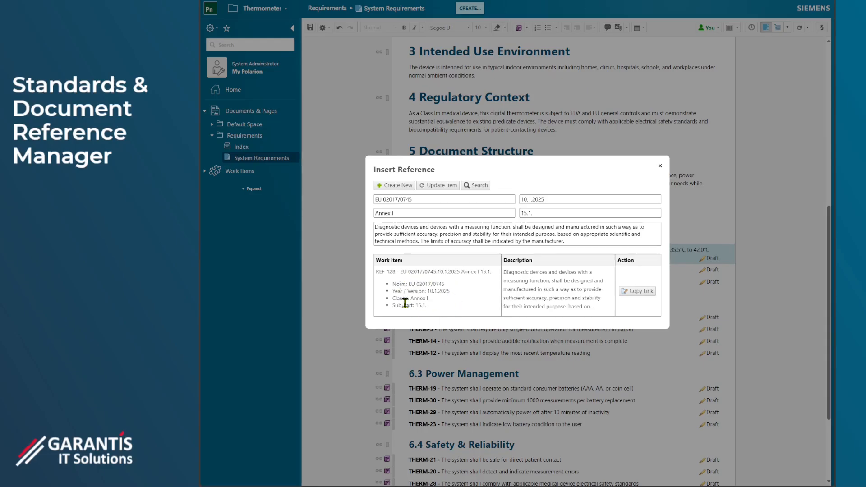
- Insert the Annex I 15.1. reference link at the end of requirement THERM-1 and save the document
click(638, 291)
click(715, 249)
key(ctrl+v)
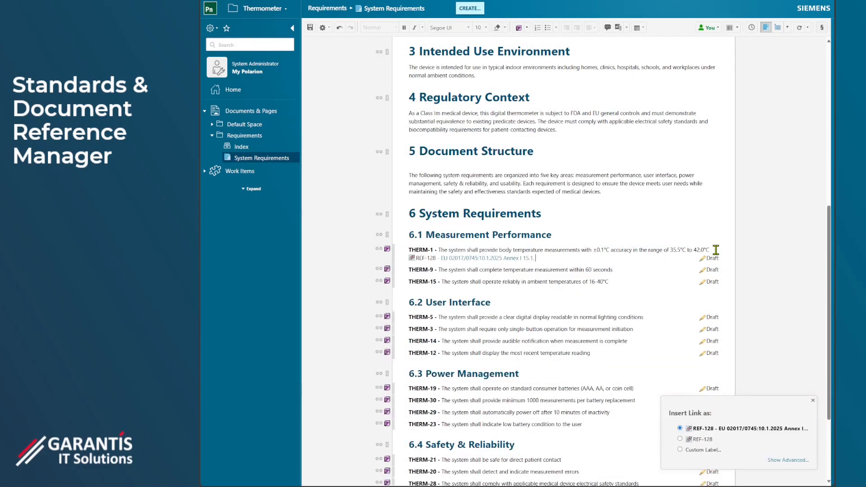
click(310, 28)
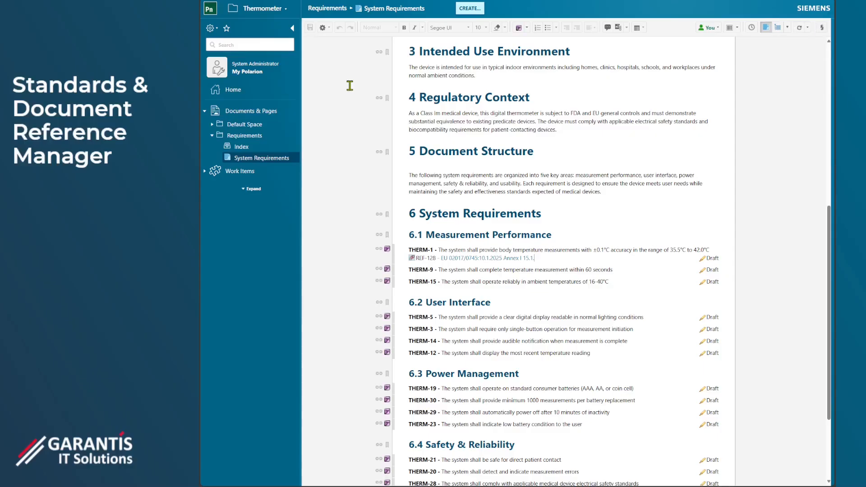
- Start a reference at the end of requirement THERM-21, filling its fields from the existing EU 02017/0745:10.1.2025 Annex I entry
scroll(577, 411, down, 3)
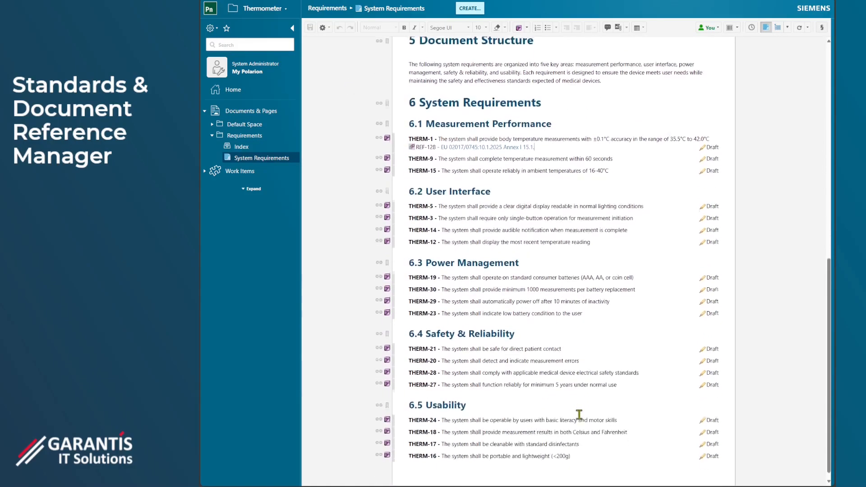
click(567, 341)
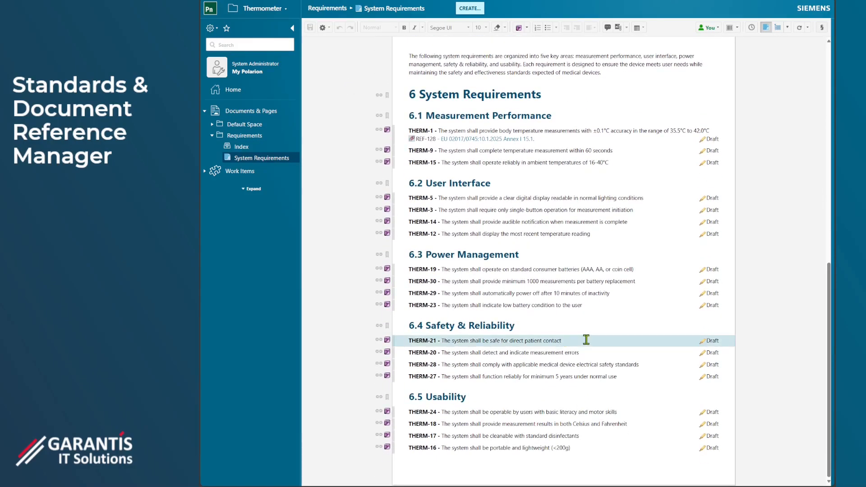
click(822, 28)
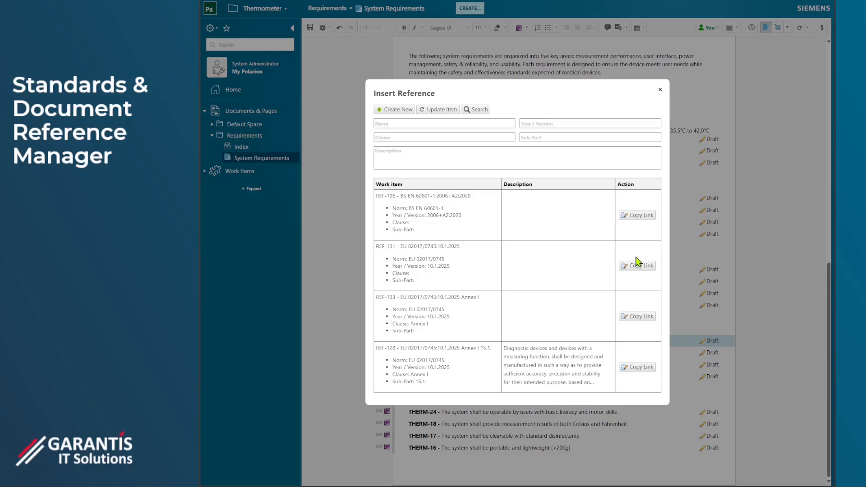
click(462, 298)
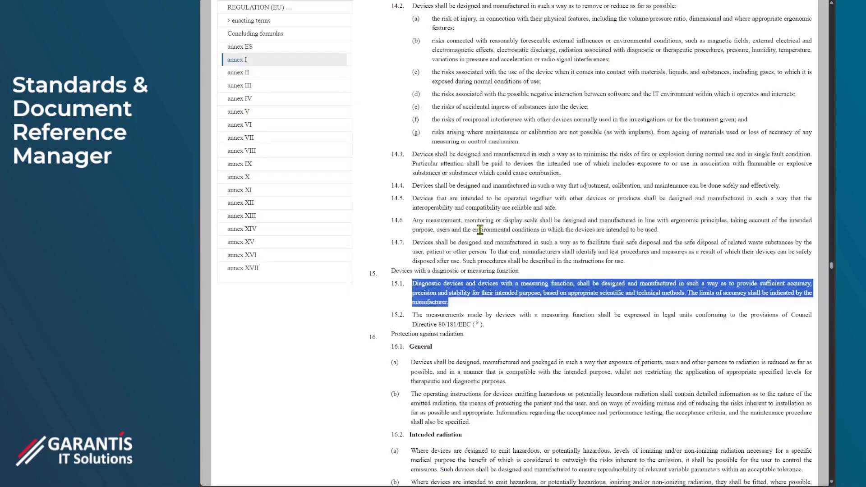
- Copy section 10.1 of Annex I, including points (a) to (h), from the EU regulation page
scroll(482, 233, up, 10)
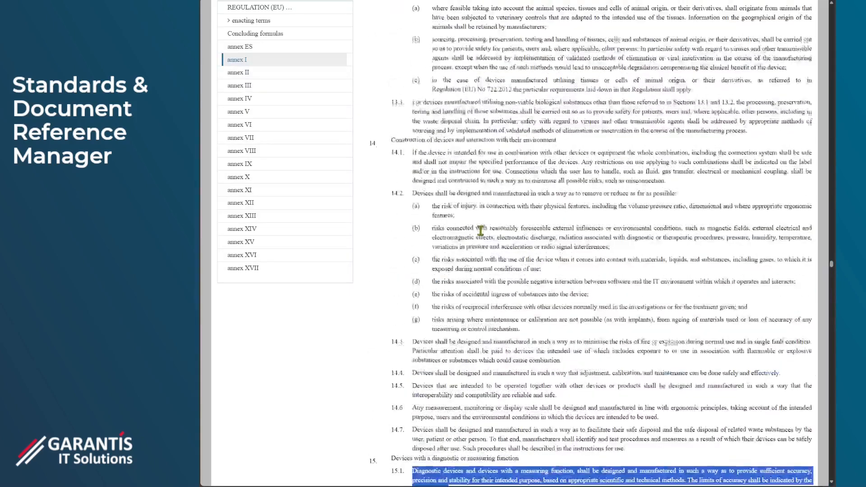
scroll(482, 234, up, 15)
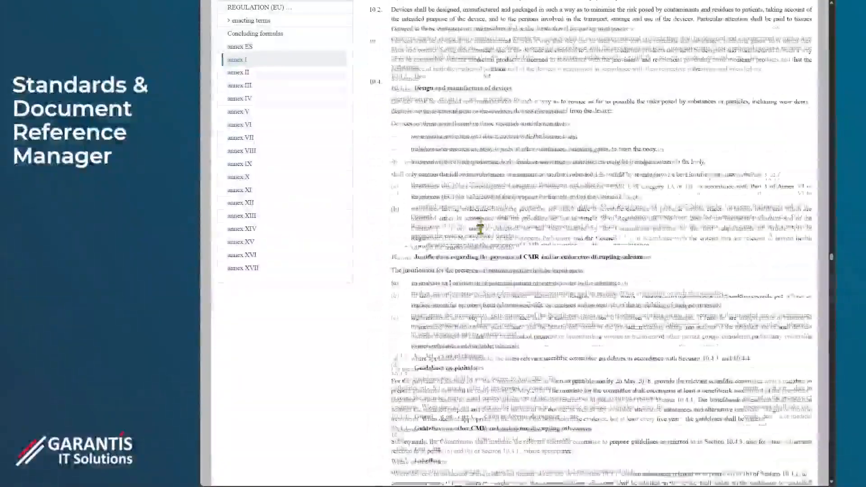
scroll(482, 232, up, 4)
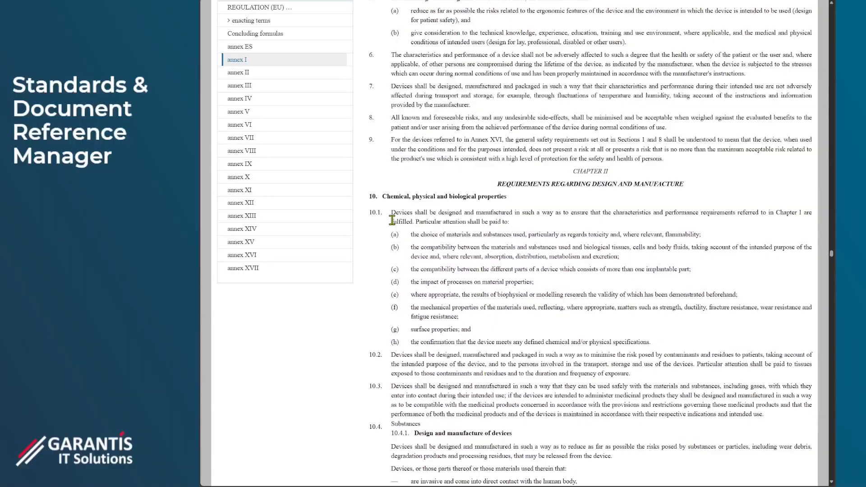
drag(391, 210, 663, 349)
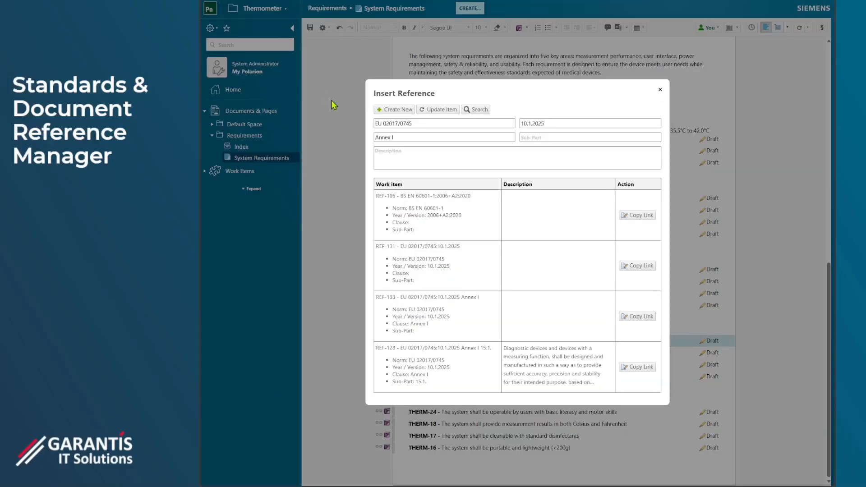
- Paste the copied section as the reference description, set the sub-part to 10.1. and create the new reference item
click(394, 153)
key(ctrl+v)
click(546, 137)
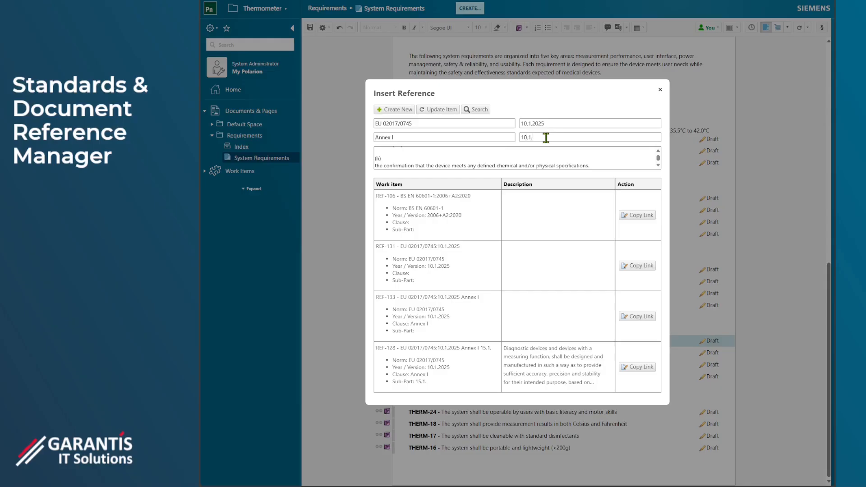
click(390, 111)
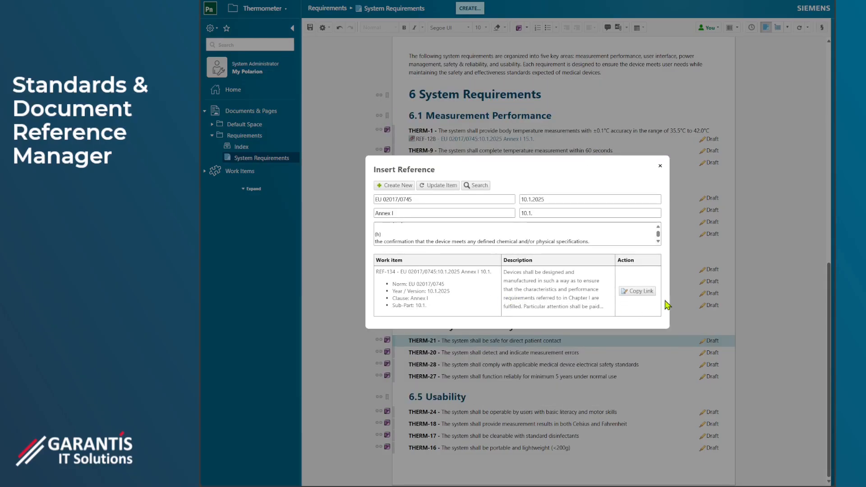
- Insert the Annex I 10.1. reference link at the end of requirement THERM-21 and save the document
click(639, 291)
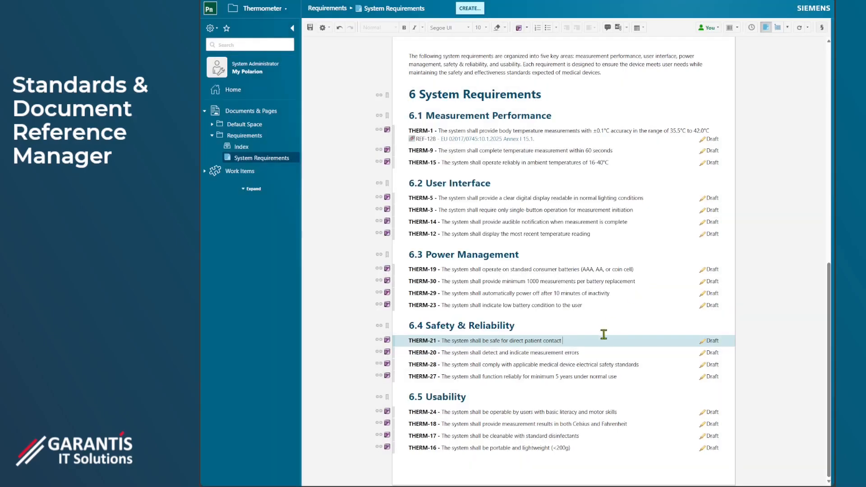
key(ctrl+v)
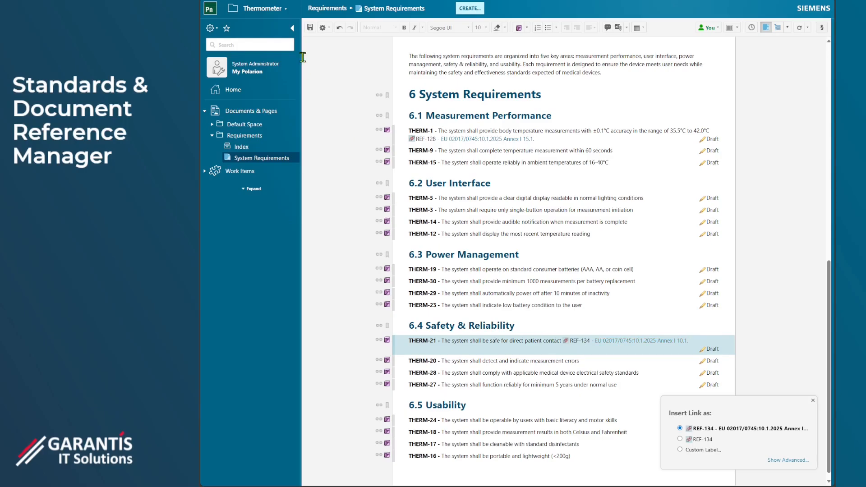
click(310, 28)
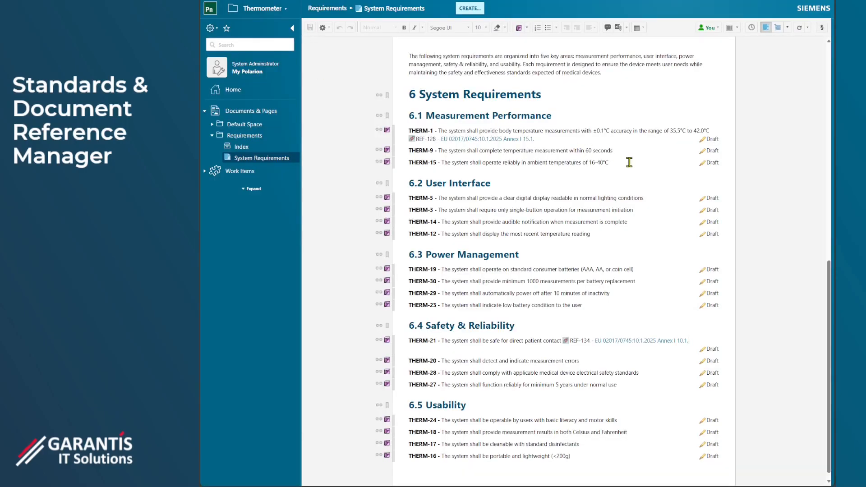
- Insert the EU 02017/0745:10.1.2025 reference link after "FDA and EU" in the Regulatory Context paragraph and save the document
scroll(601, 181, up, 4)
click(601, 182)
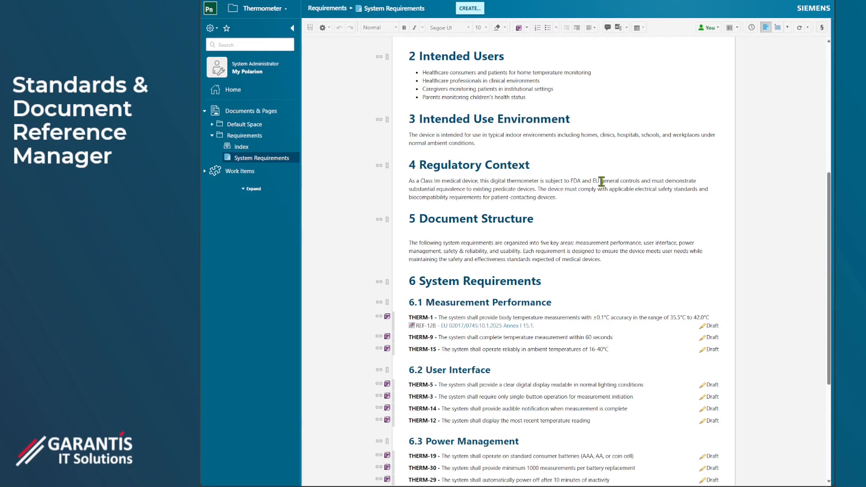
click(822, 28)
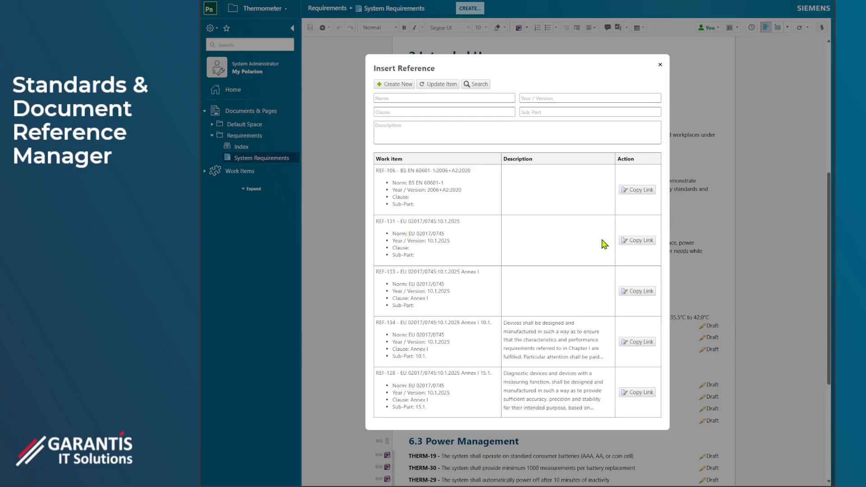
click(639, 241)
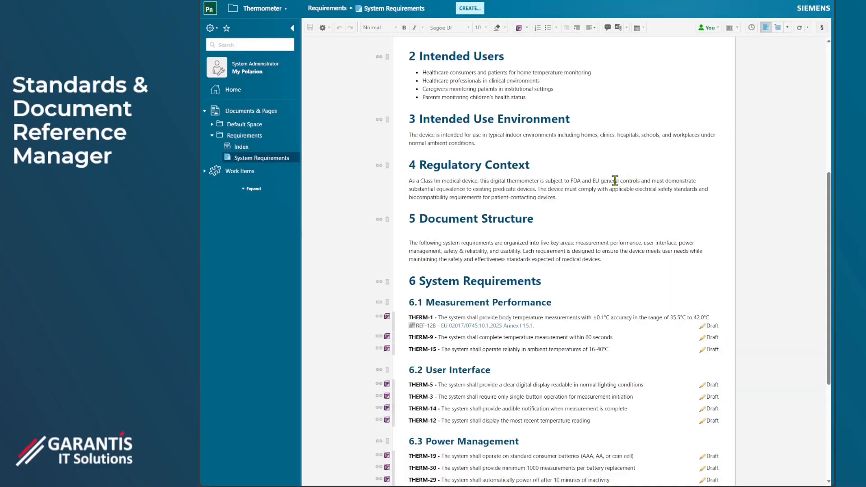
scroll(636, 179, down, 4)
scroll(637, 179, up, 4)
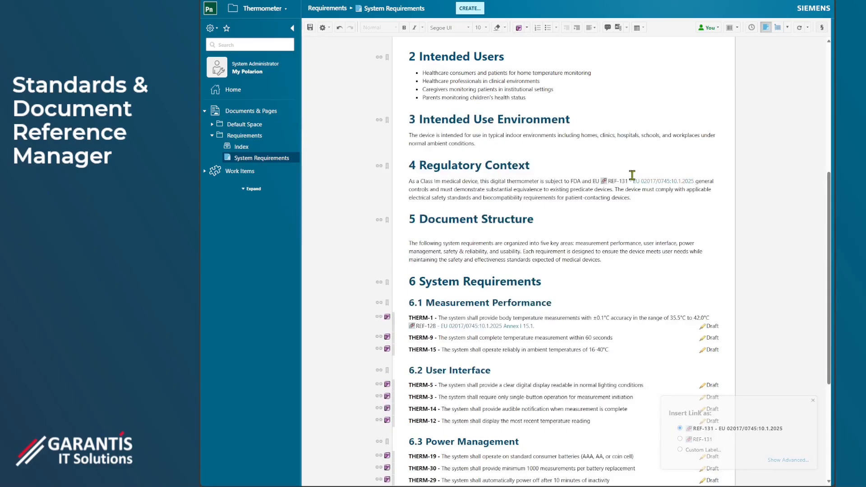
click(309, 28)
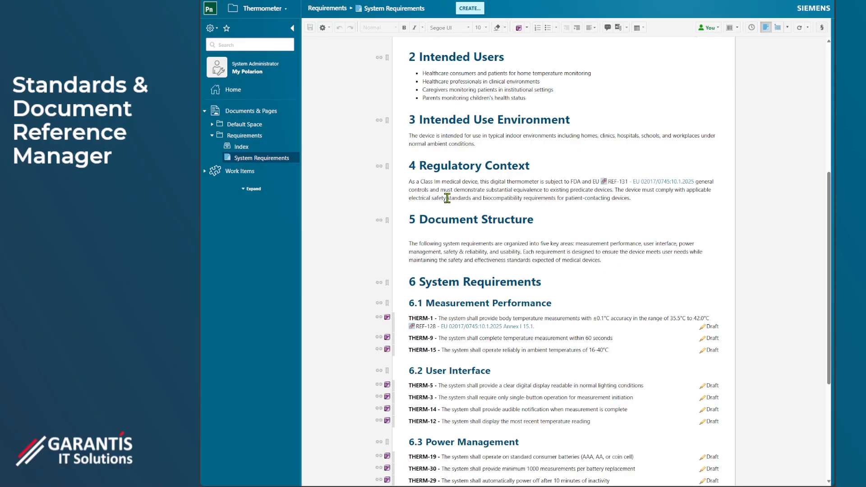
- Insert the BS EN 60601-1:2006+A2:2020 reference link after "electrical safety" in the Regulatory Context paragraph and save the document
click(821, 28)
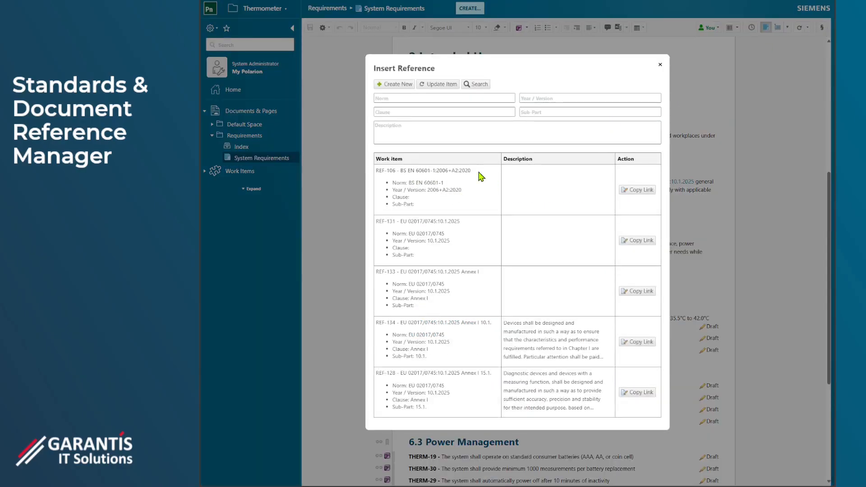
click(637, 190)
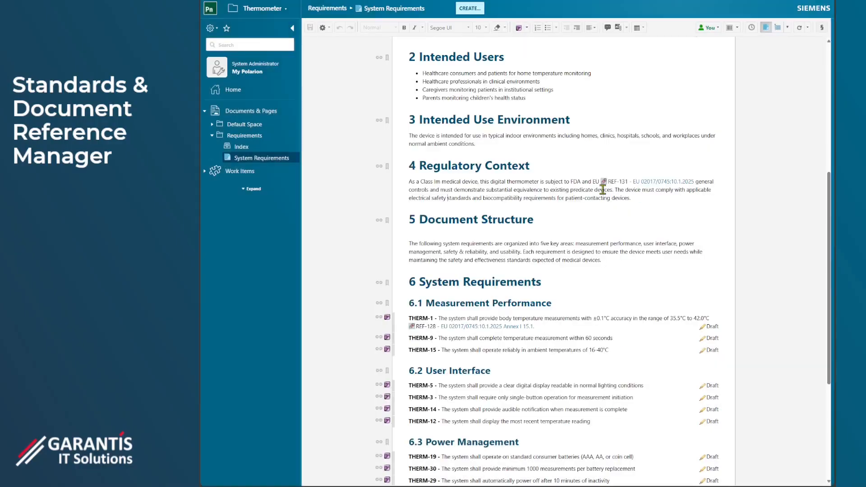
key(ctrl+v)
click(309, 29)
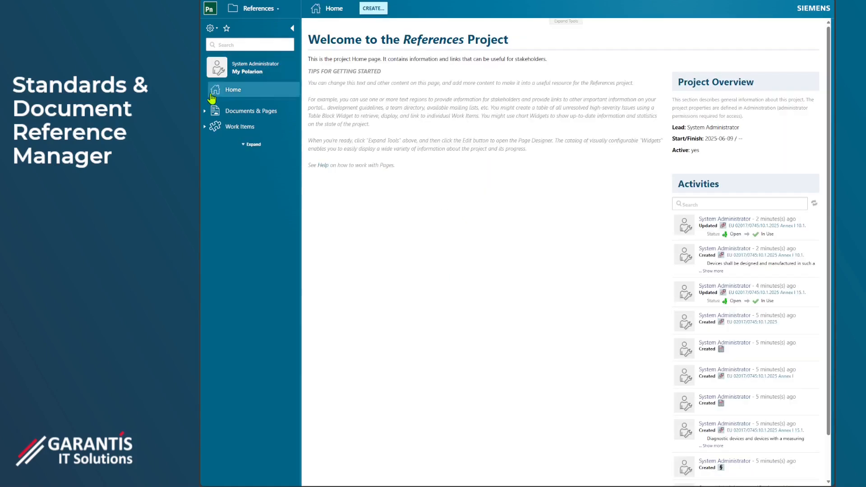
- Open References Traceability in the References project and examine how norms, clauses and references link to the requirements
click(206, 111)
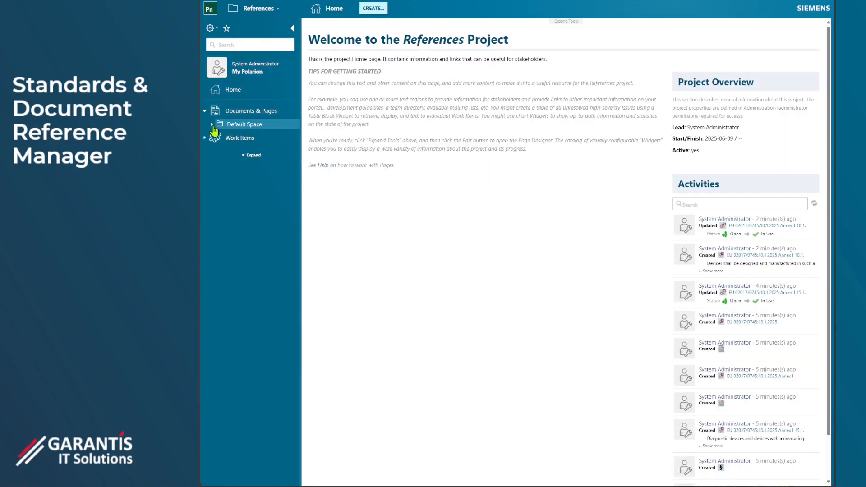
click(211, 125)
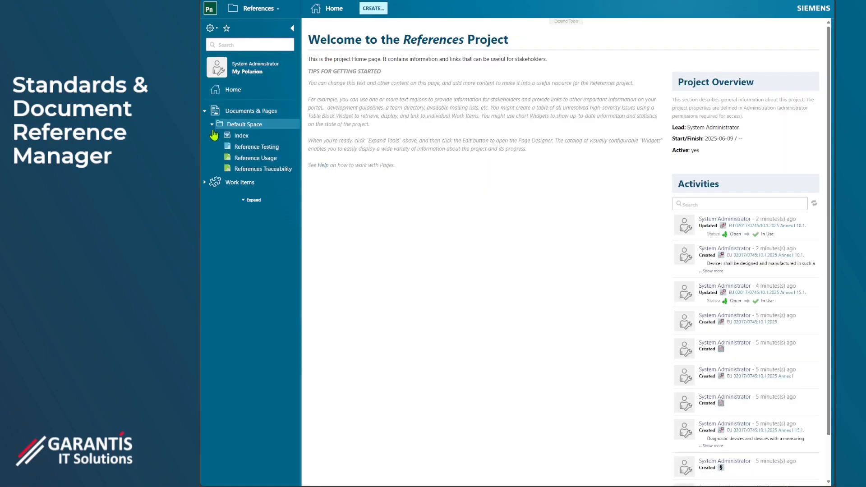
click(272, 172)
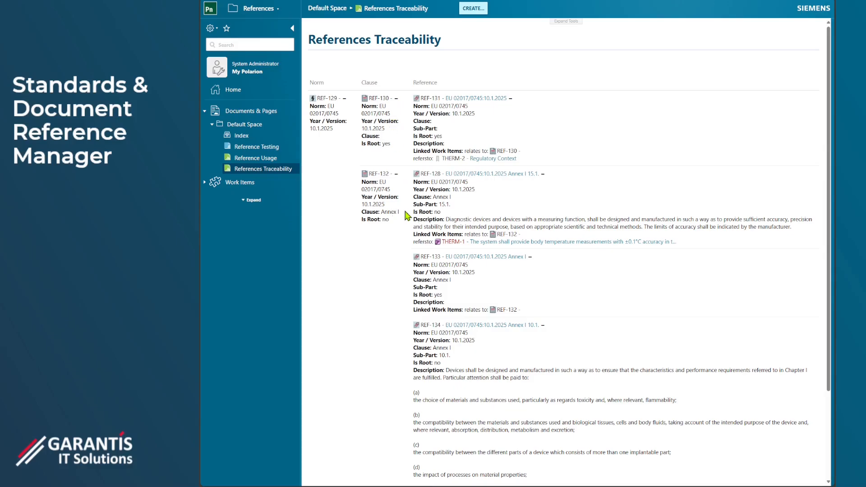
scroll(458, 225, down, 2)
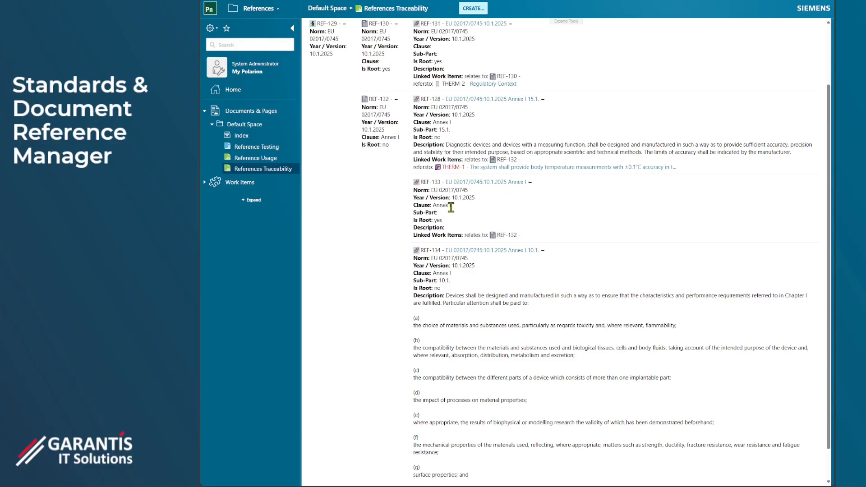
scroll(451, 207, up, 1)
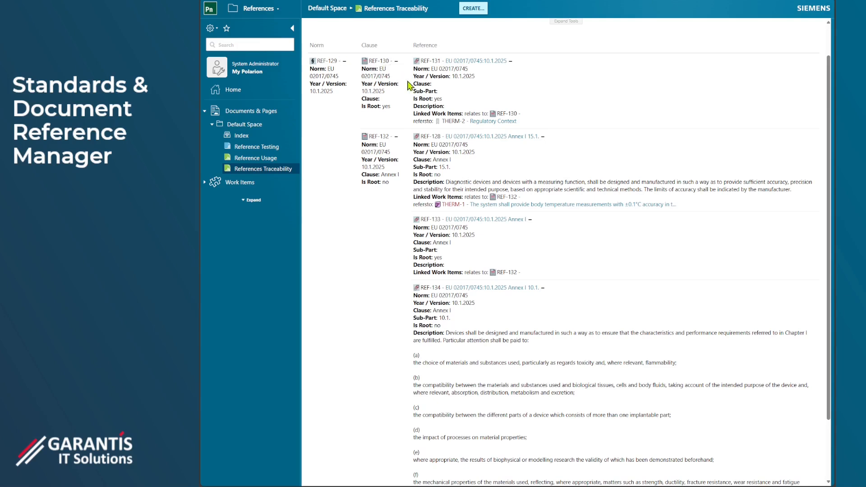
scroll(496, 193, down, 2)
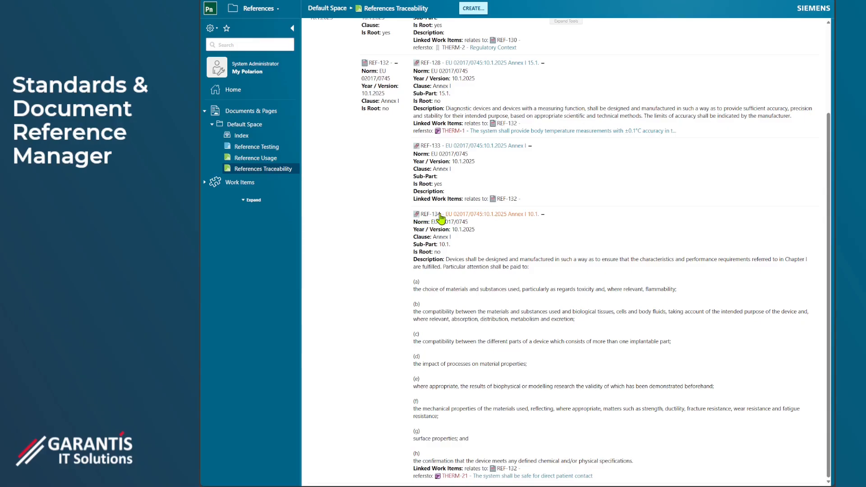
- Open the Reference Usage report to examine which work items, documents and projects use each reference
click(257, 161)
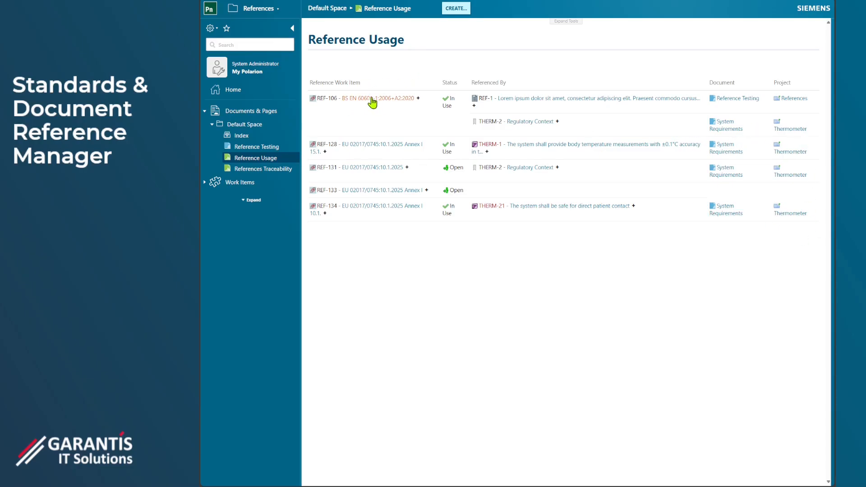
- Try to take the BS EN 60601-1:2006+A2:2020 reference out of use with resolution Invalid, then go back to the Reference Usage report
click(354, 104)
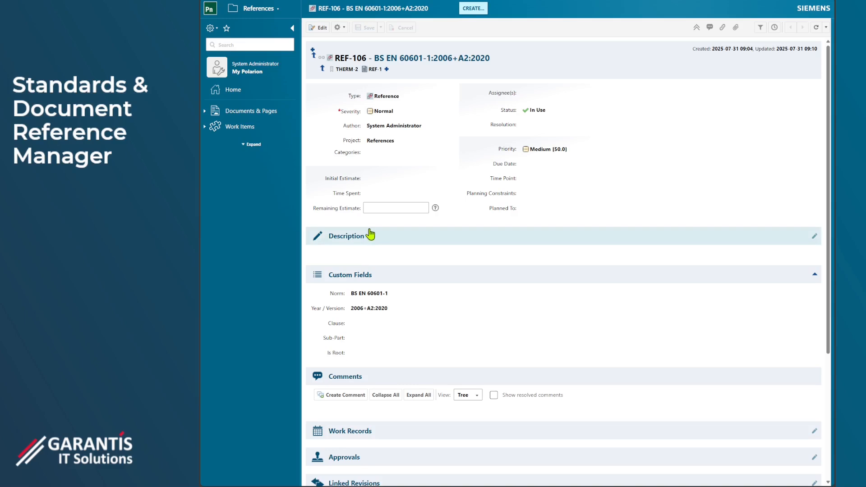
click(537, 110)
click(568, 159)
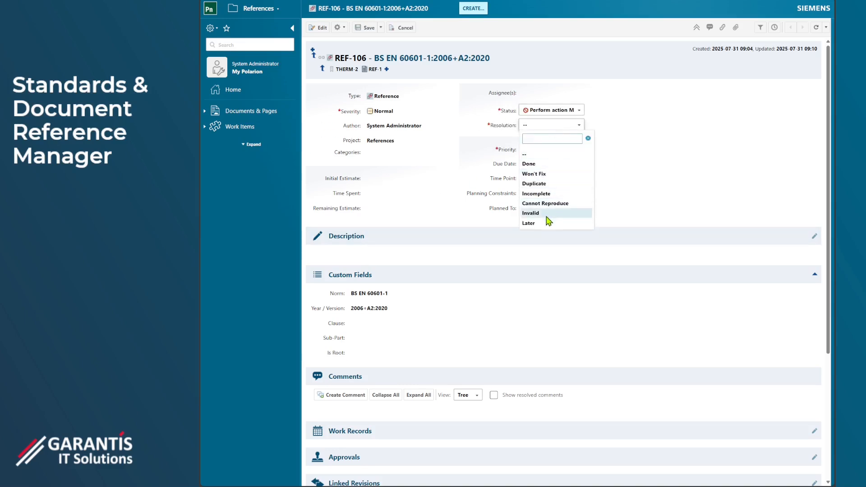
click(546, 214)
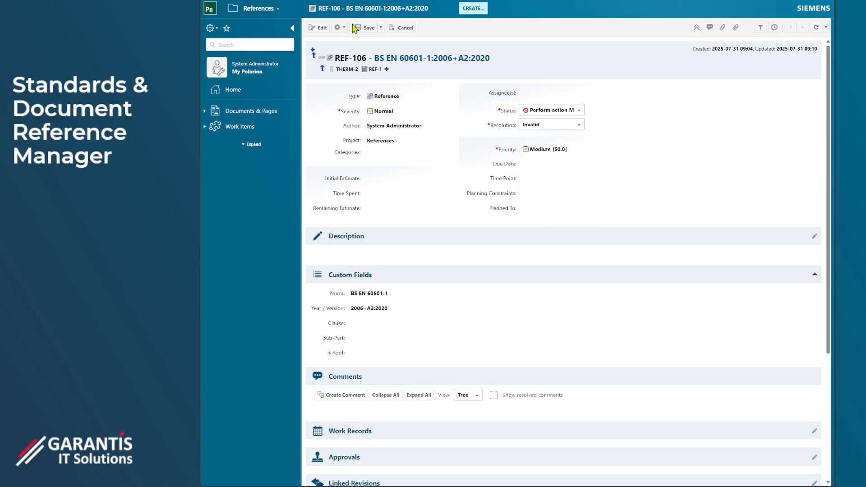
click(368, 28)
click(469, 268)
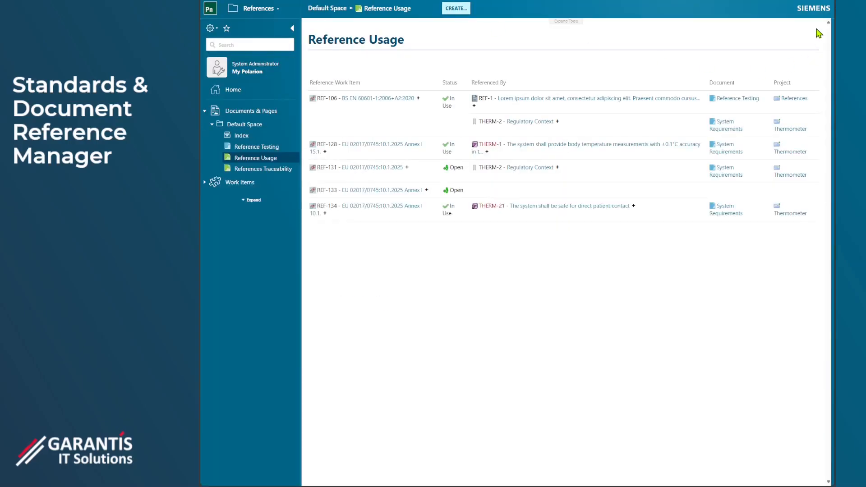
click(559, 22)
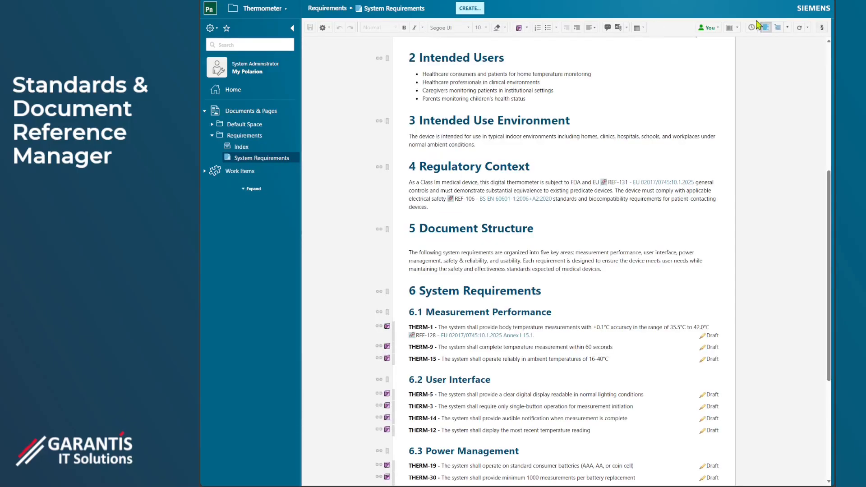
- Search the existing references from the thermometer System Requirements document for sub-part 10.1
click(821, 28)
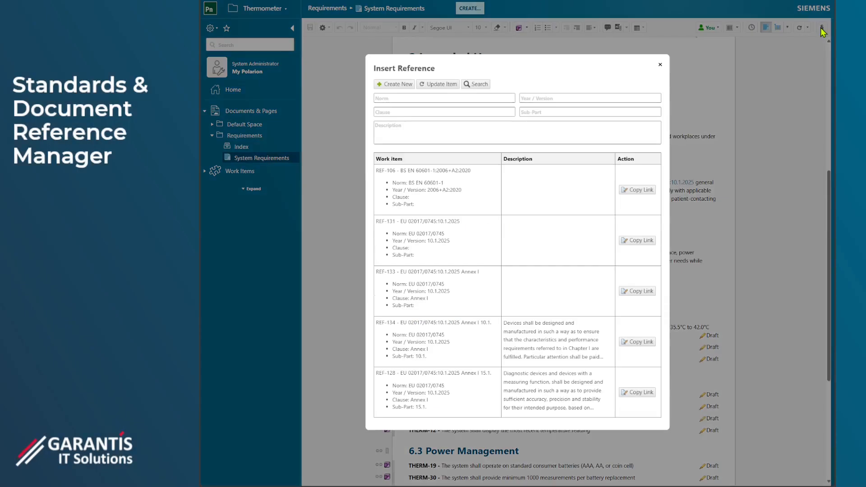
click(595, 113)
text(10.1.)
click(481, 84)
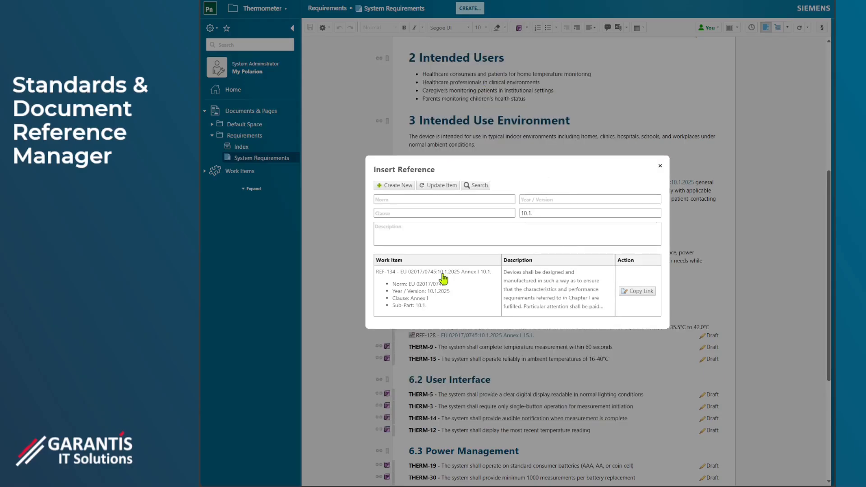
- Clear the sub-part filter and search the references by year/version using the wildcard %2025
double_click(539, 215)
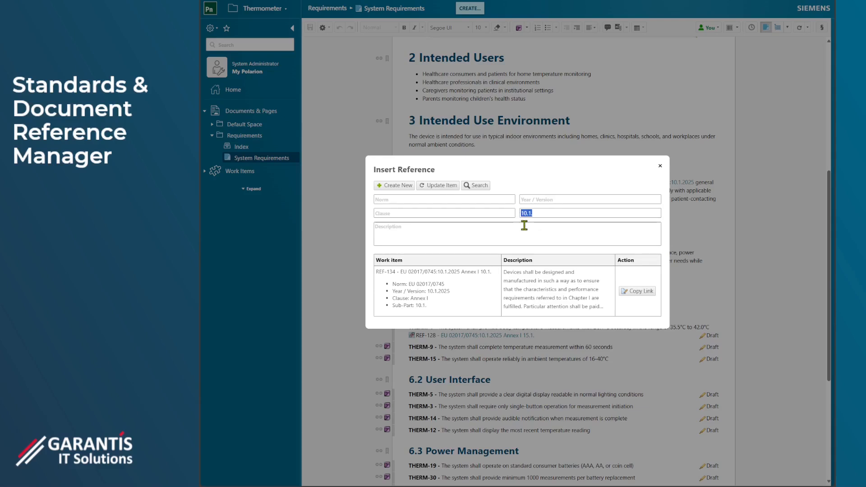
key(BackSpace)
click(564, 199)
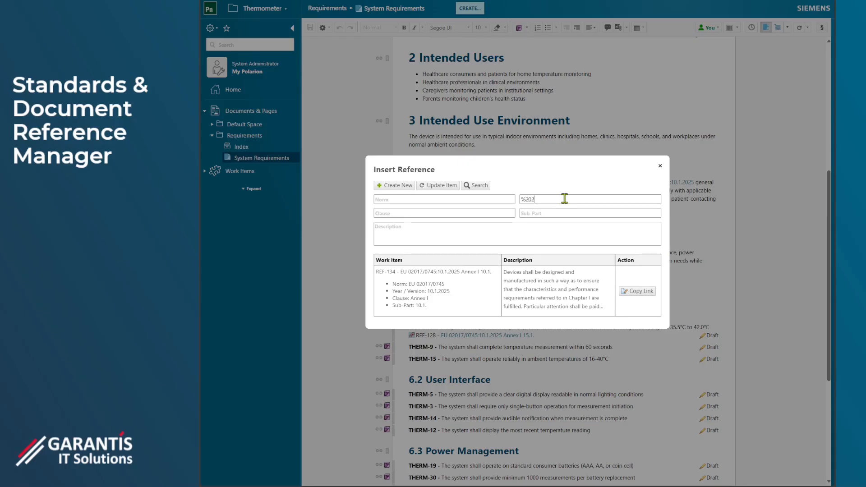
text(%2025)
click(479, 186)
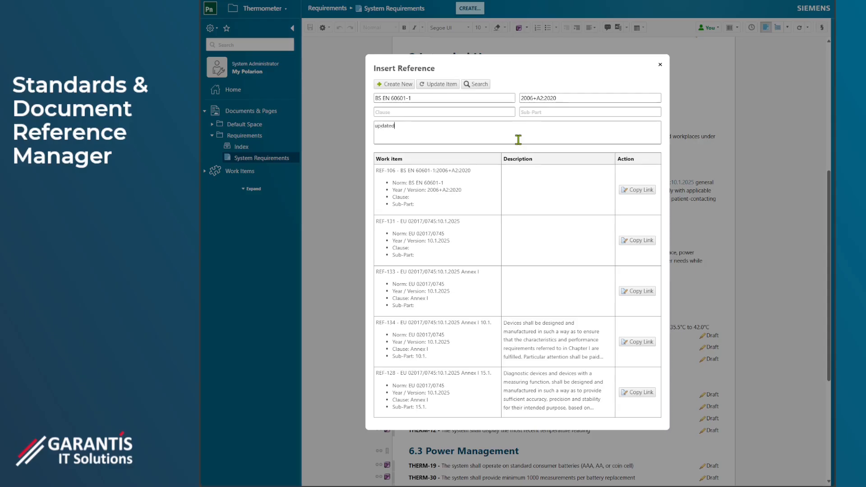
- Update the BS EN 60601-1, 2006+A2:2020 reference with the description "updated" and close the reference dialog
click(440, 84)
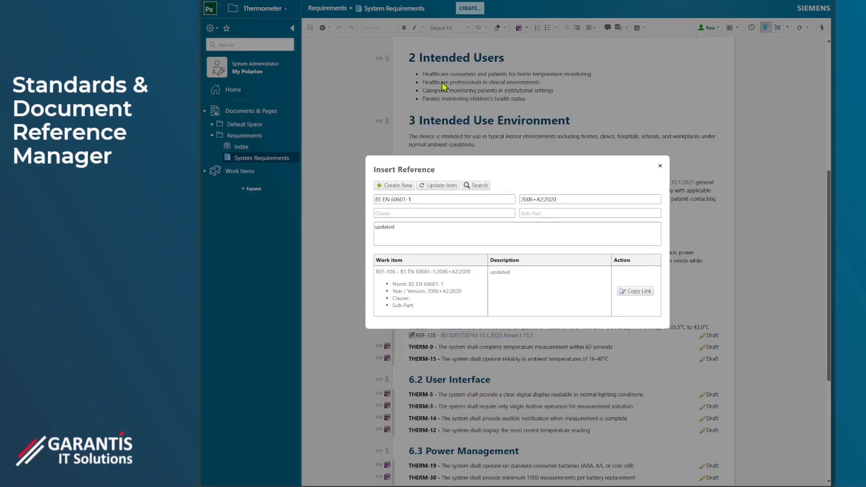
drag(512, 273, 493, 276)
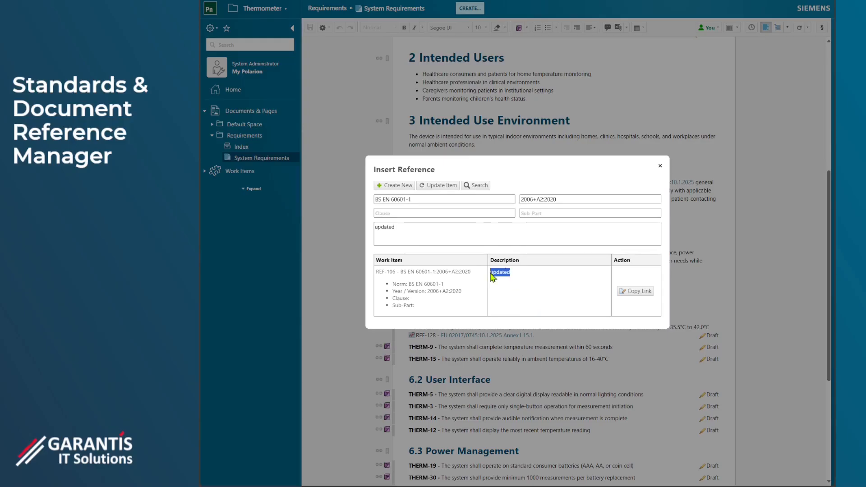
click(661, 168)
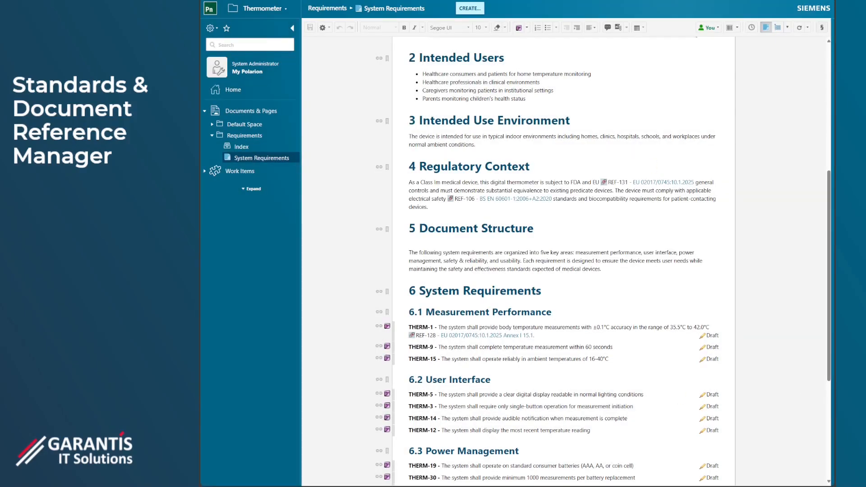